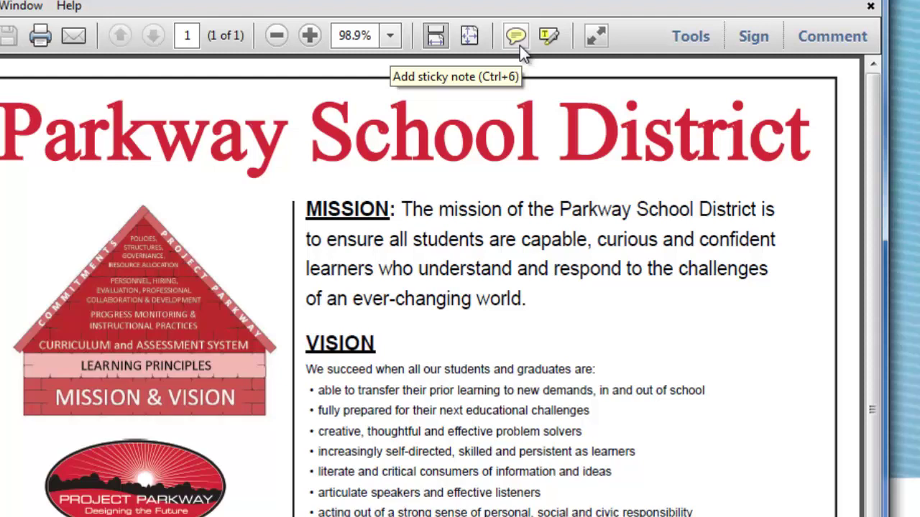
Attach a sticky note after "world." reading "This is a very important point."
click(521, 46)
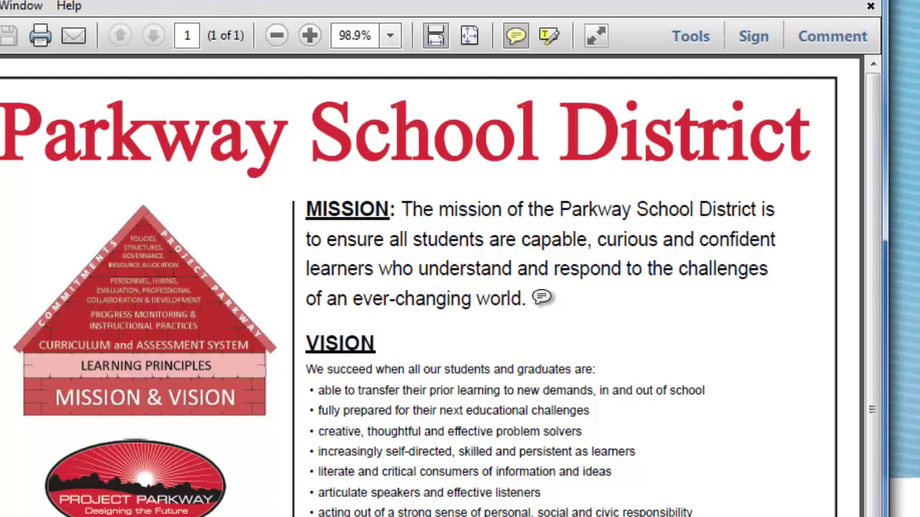
click(542, 297)
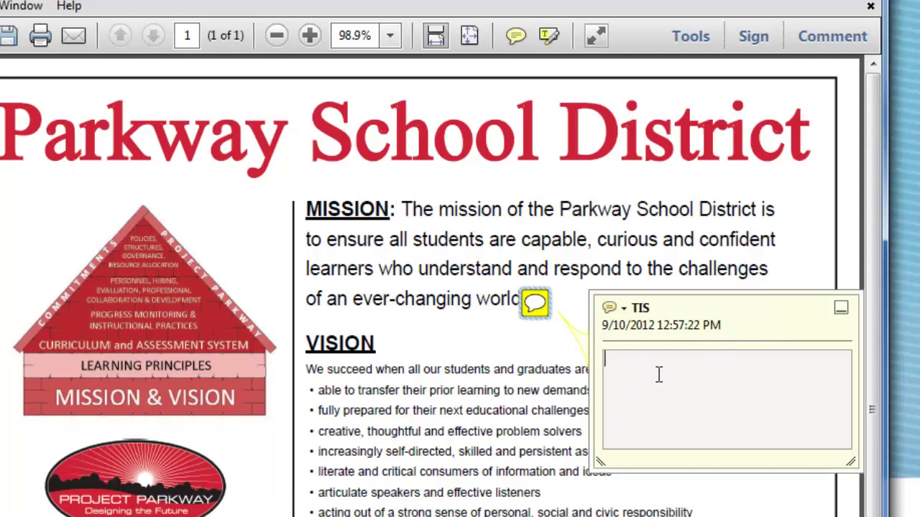
text(This)
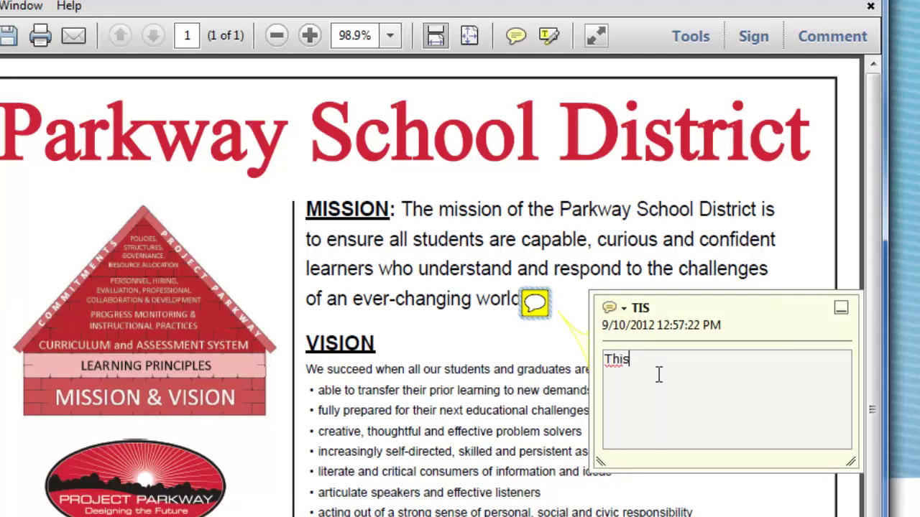
text( is a very important )
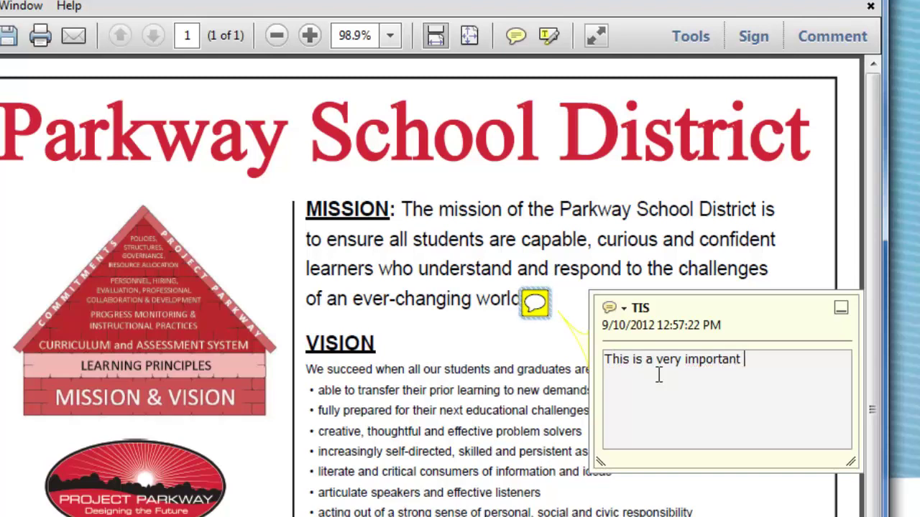
text(point.)
click(625, 309)
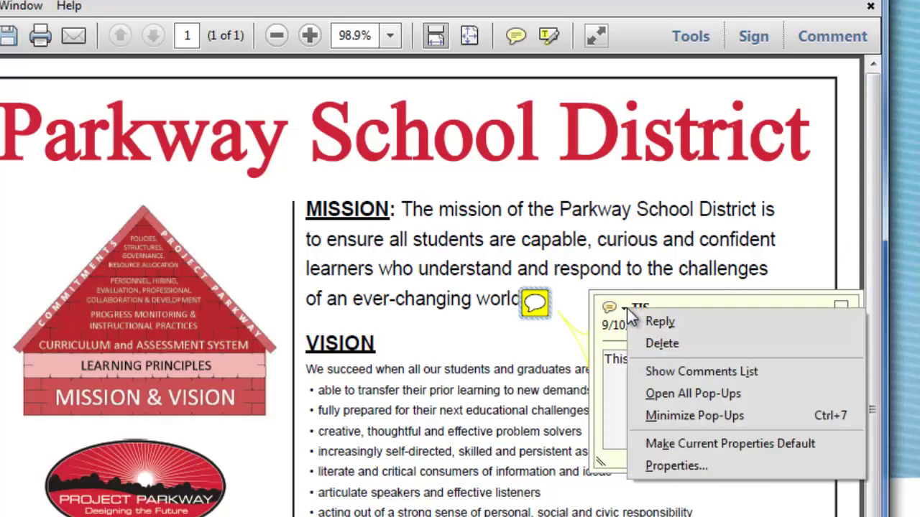
In the sticky note's Properties, replace the Author initials with the person's full name
click(676, 466)
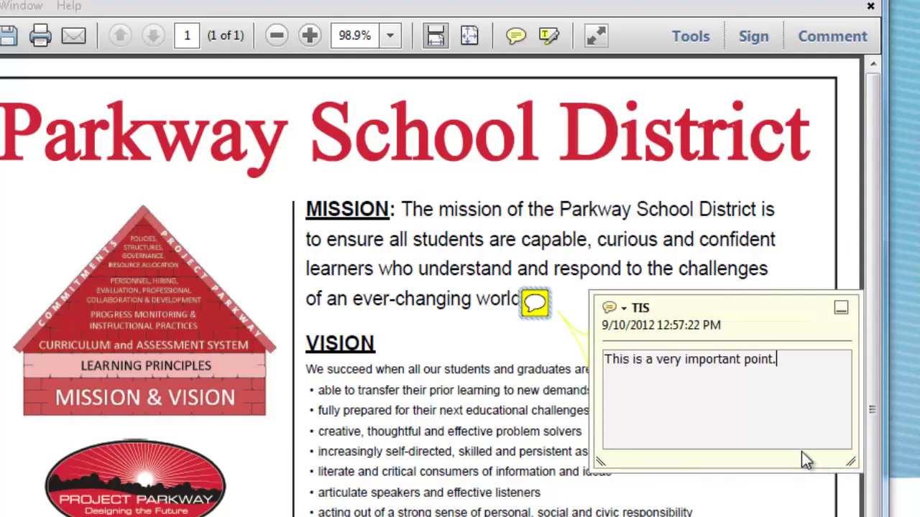
click(232, 263)
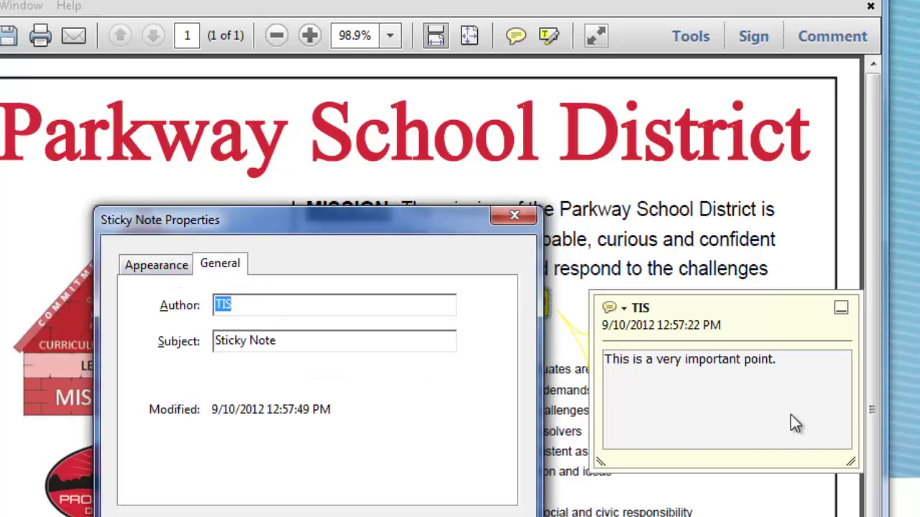
text(Bass)
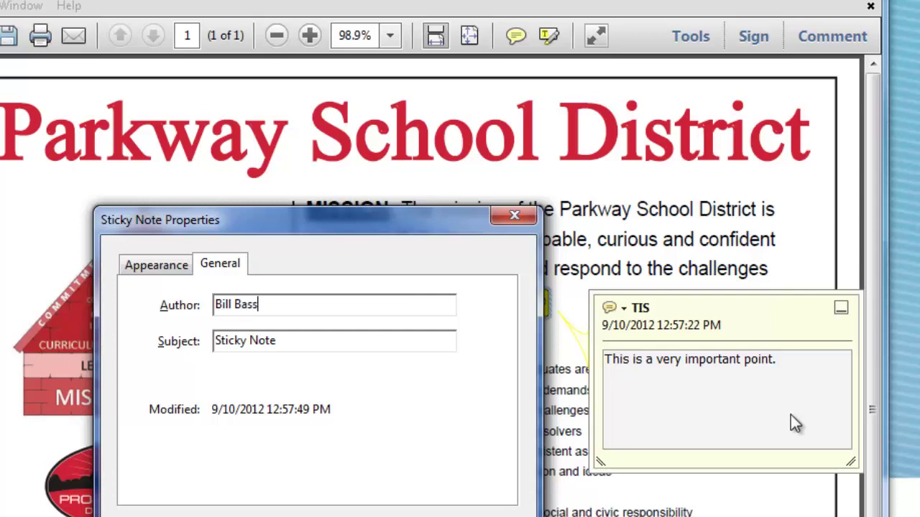
key(Return)
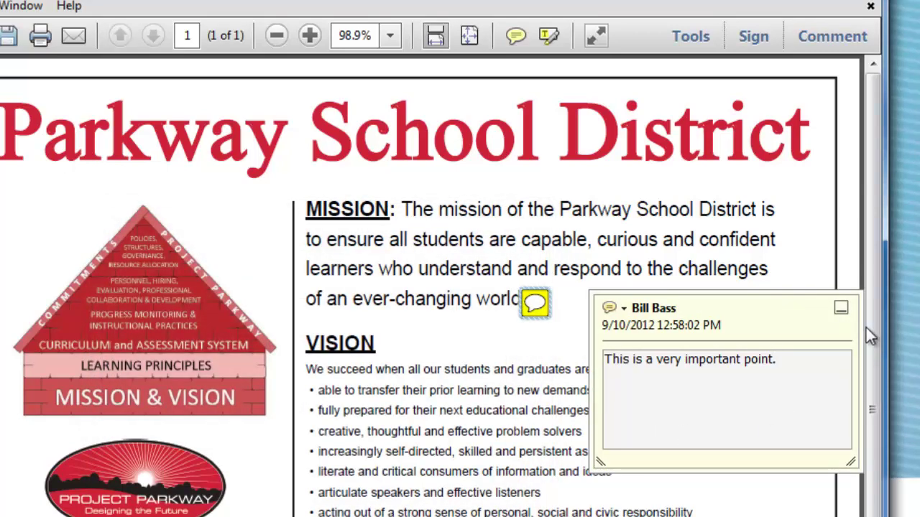
Minimize the note pop-up, reopen it from the icon, then minimize it again
click(841, 308)
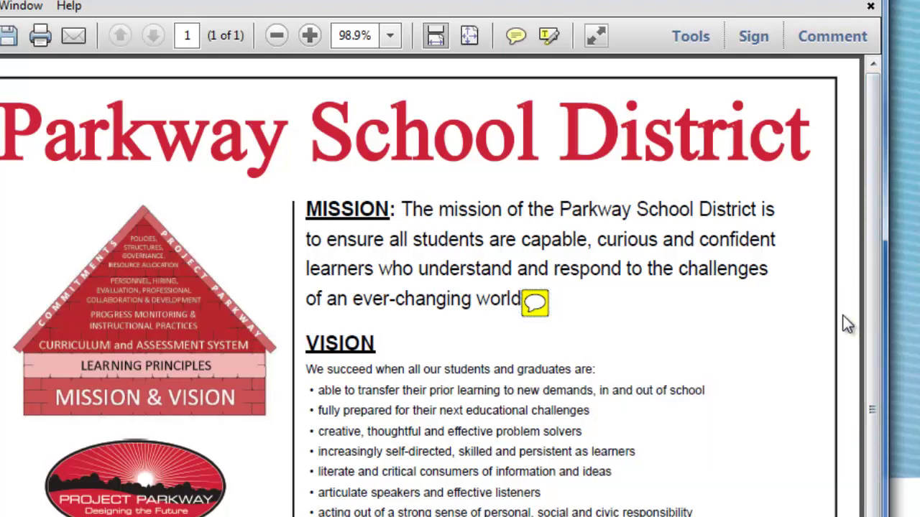
click(535, 304)
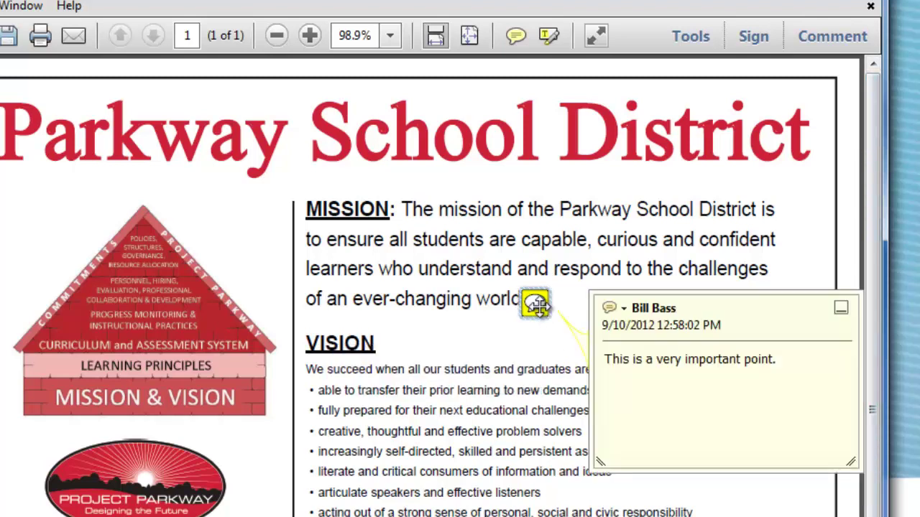
click(841, 308)
mouse_move(538, 305)
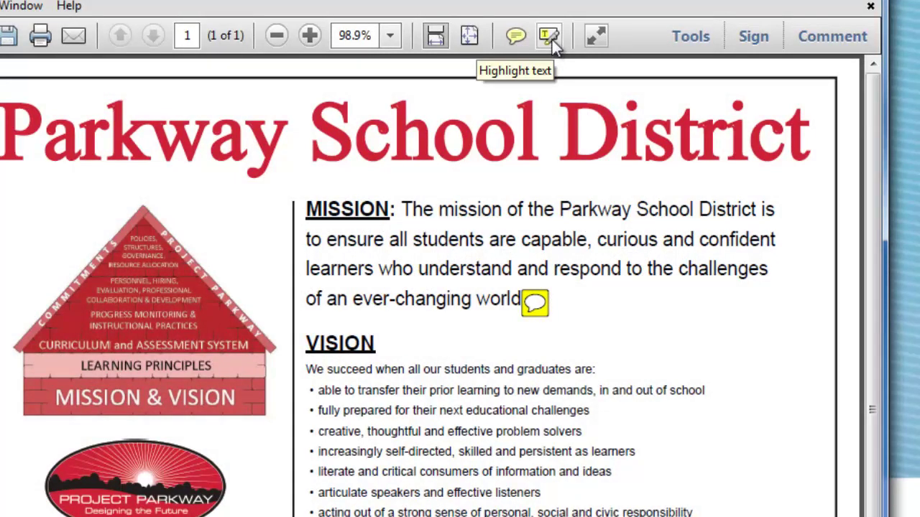
Highlight the "transfer prior learning" and "fully prepared" vision bullets in yellow
click(550, 40)
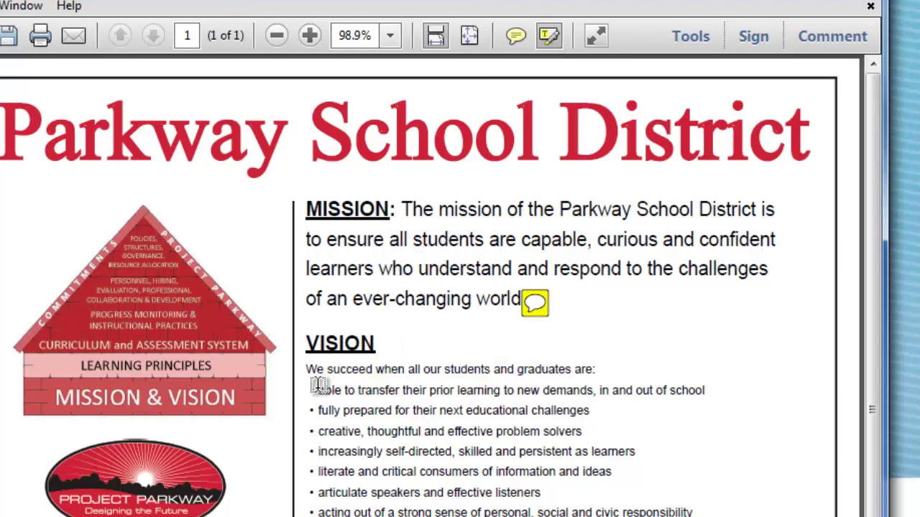
drag(309, 390, 600, 408)
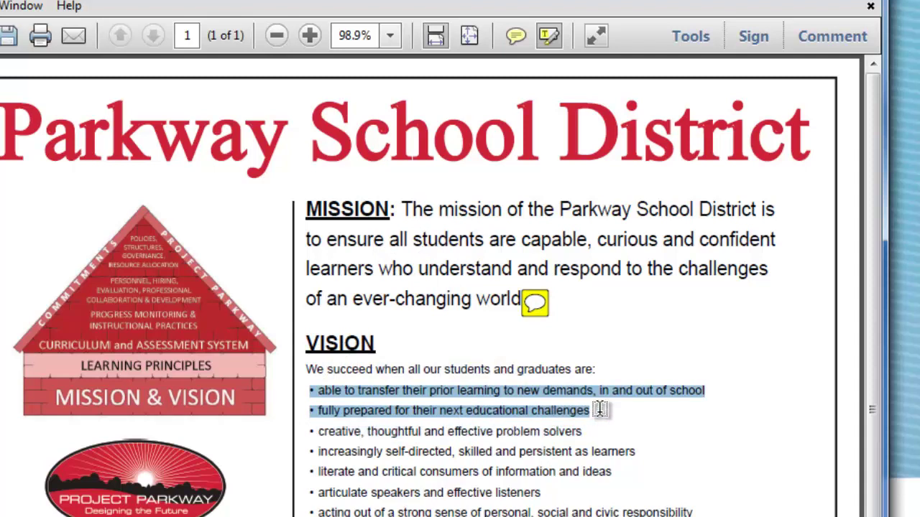
drag(599, 409, 600, 409)
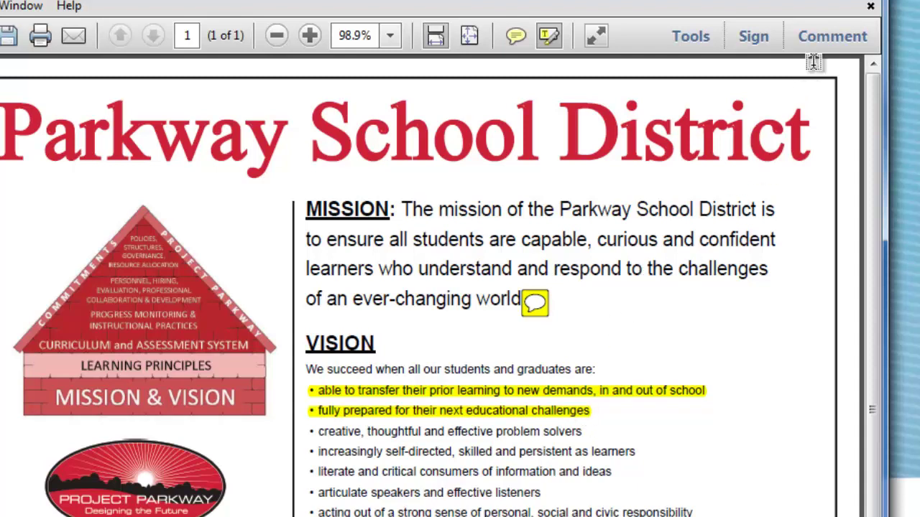
click(830, 38)
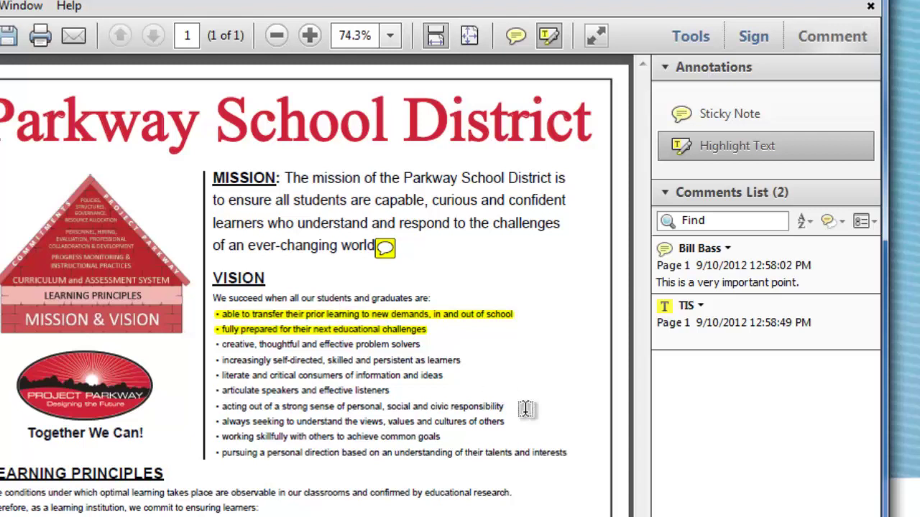
click(796, 267)
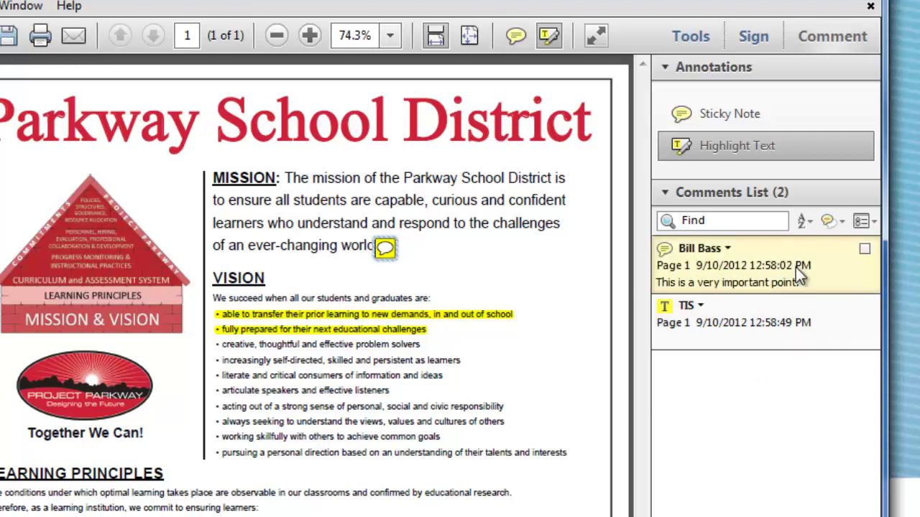
click(814, 333)
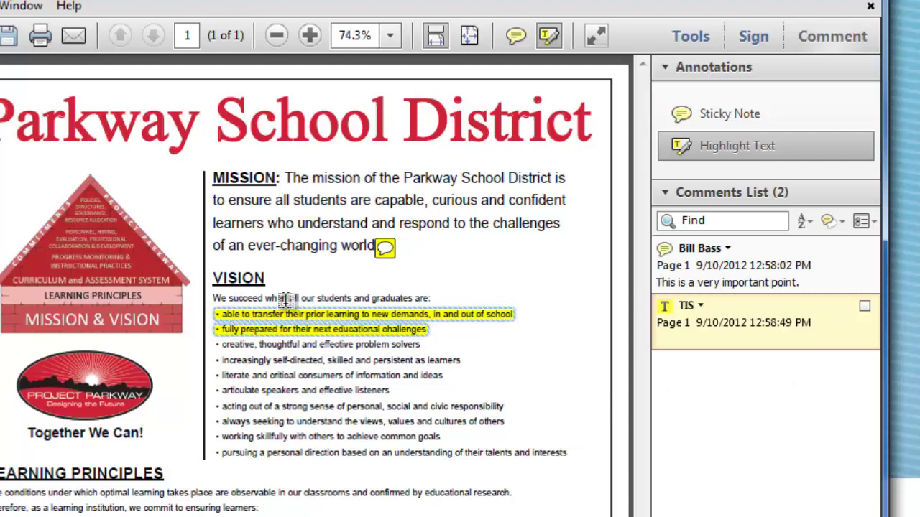
click(785, 276)
click(768, 336)
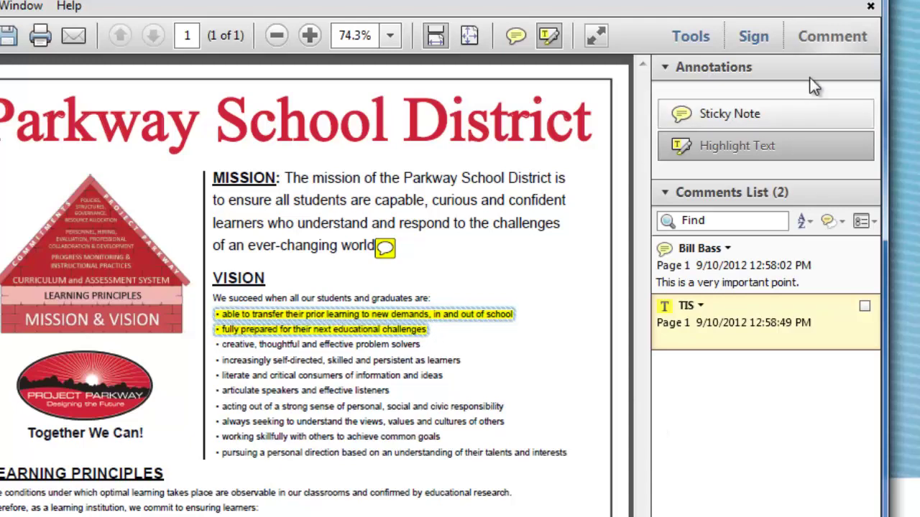
click(827, 36)
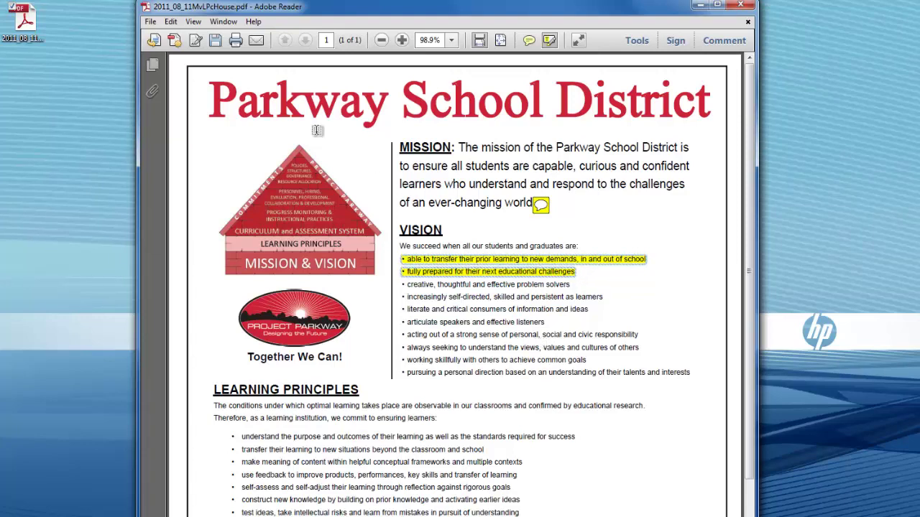
Save the PDF as Text (Accessible) file 2011_08_11MvLPcHouse.txt on the Desktop
click(151, 23)
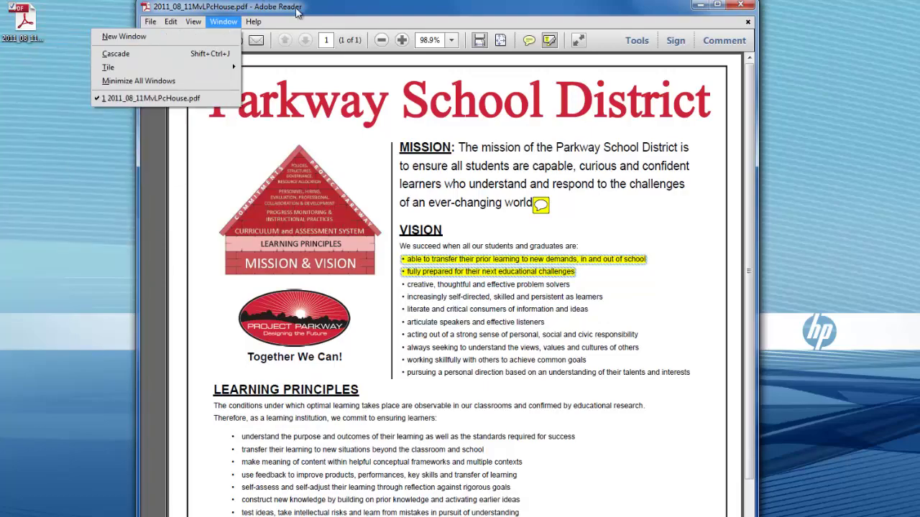
drag(301, 13, 392, 13)
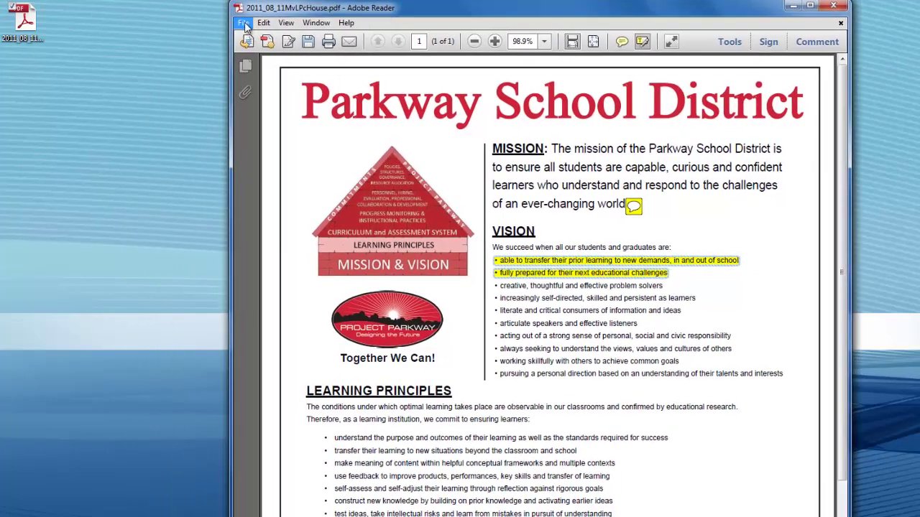
click(244, 22)
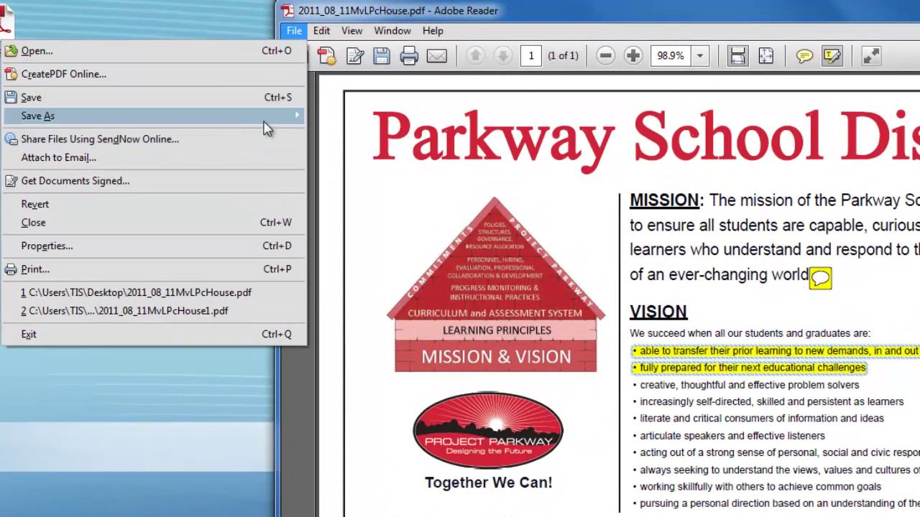
mouse_move(269, 117)
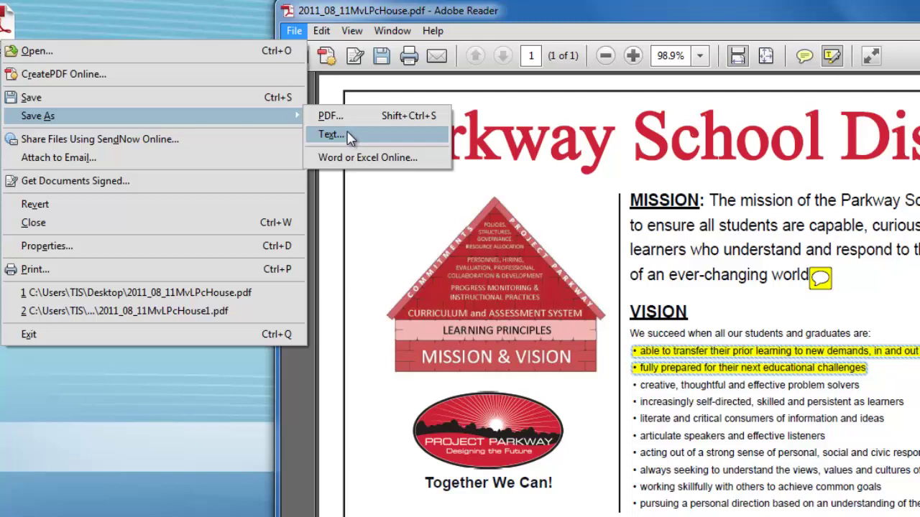
click(349, 136)
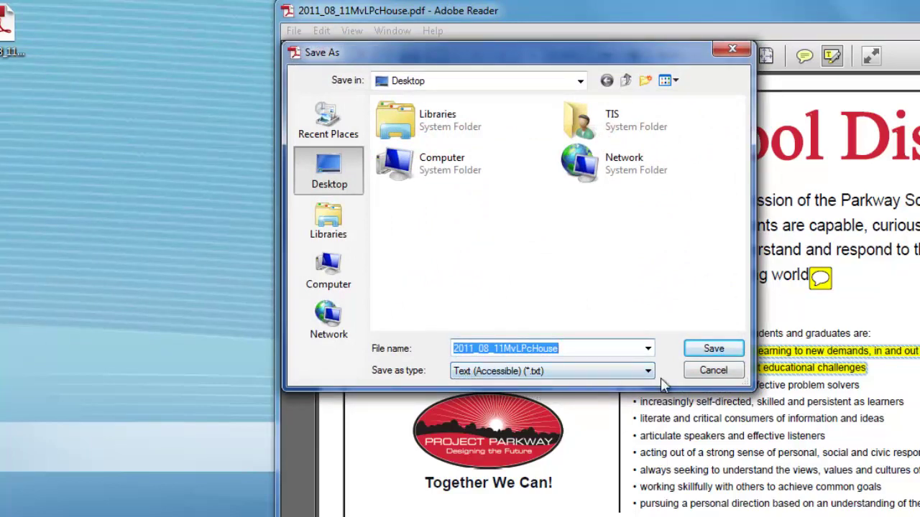
click(708, 350)
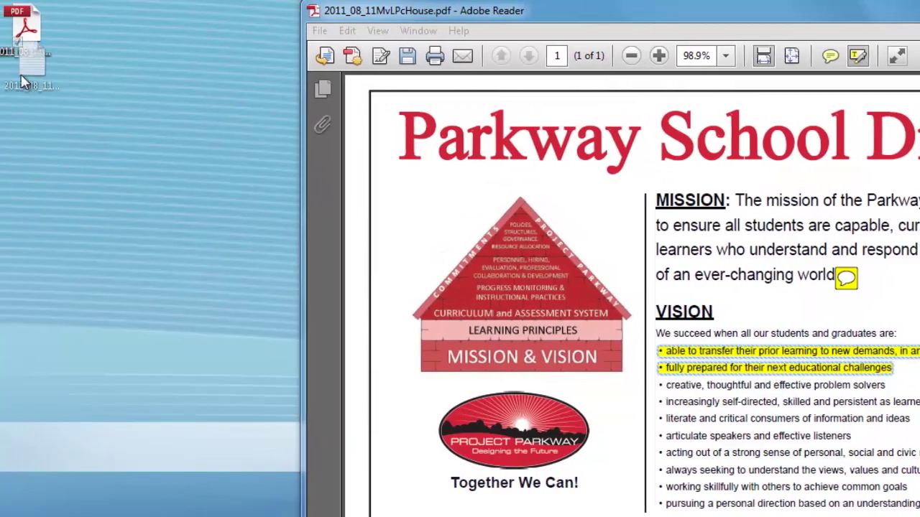
click(6, 107)
double_click(32, 115)
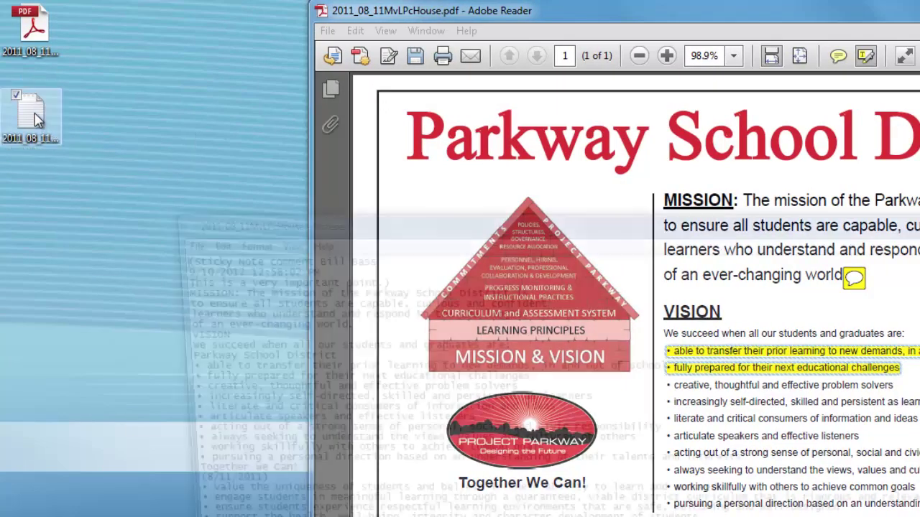
drag(729, 220, 647, 85)
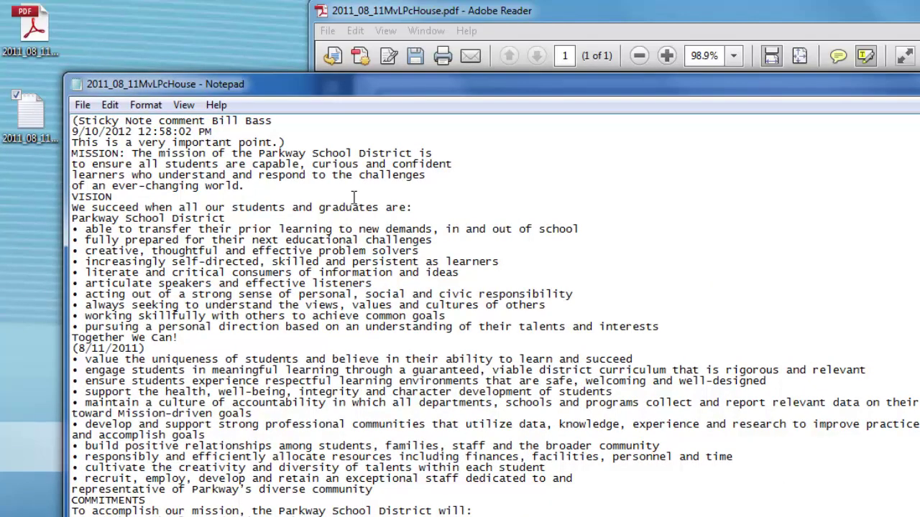
mouse_move(446, 92)
mouse_down()
mouse_move(442, 241)
mouse_move(424, 136)
mouse_move(430, 101)
mouse_up()
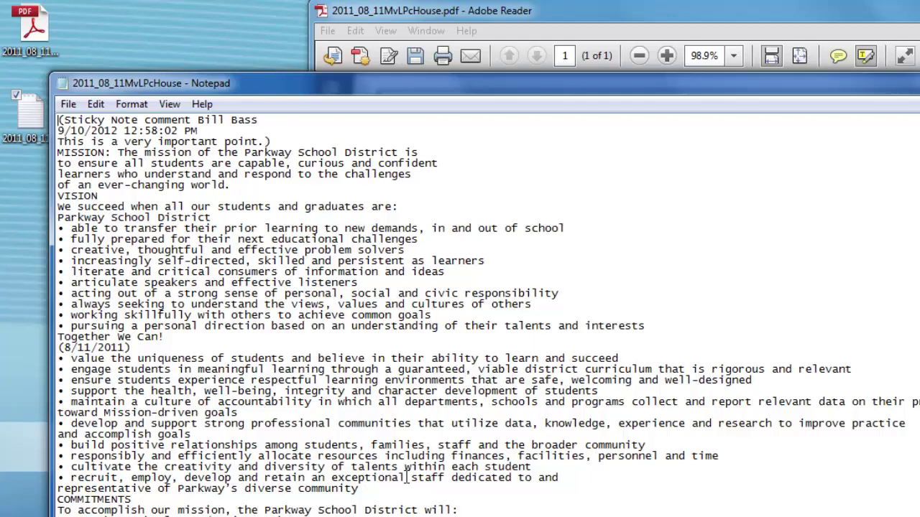
scroll(515, 498, down, 4)
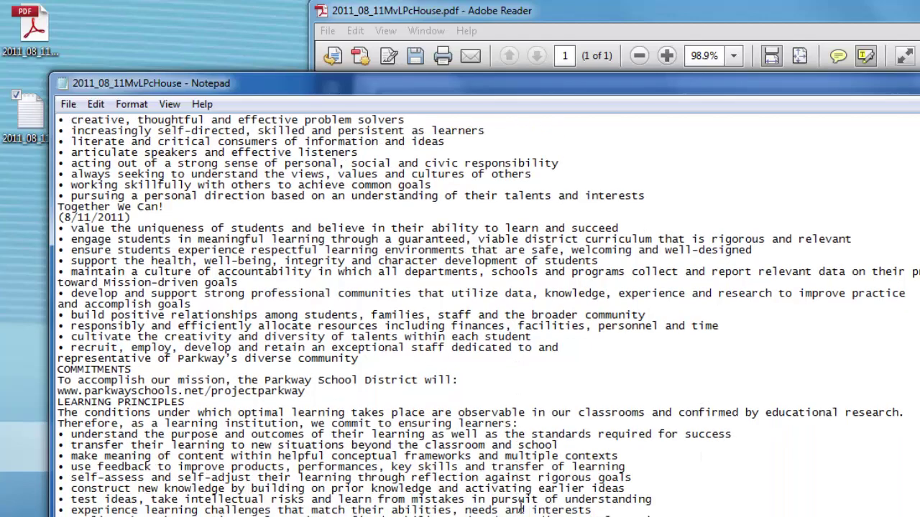
scroll(521, 507, down, 13)
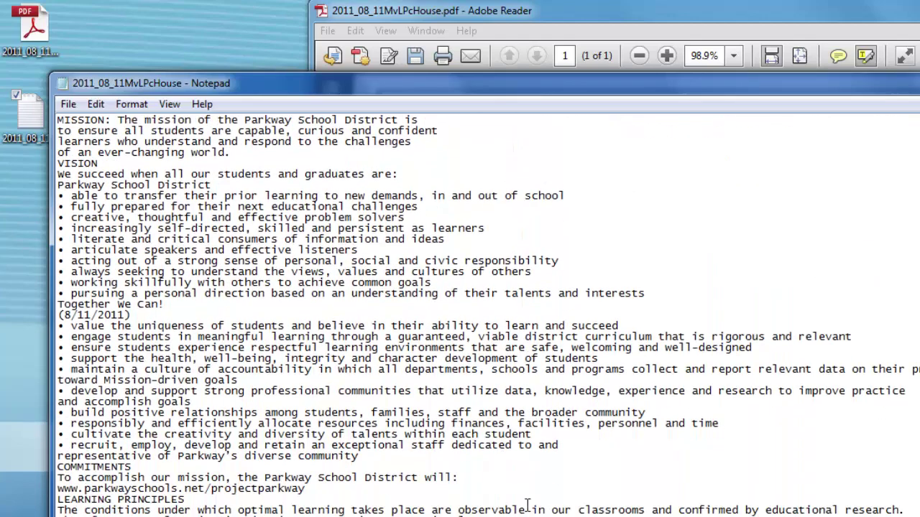
scroll(526, 505, down, 15)
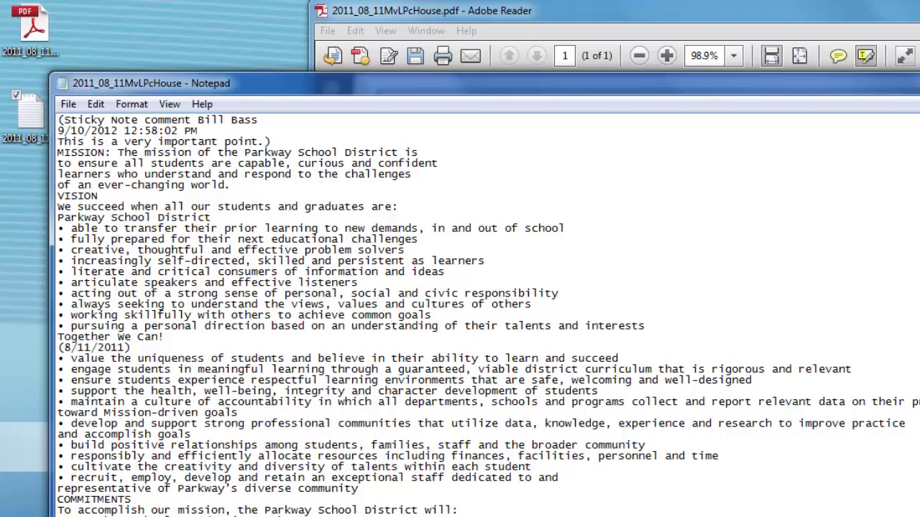
key(alt+F4)
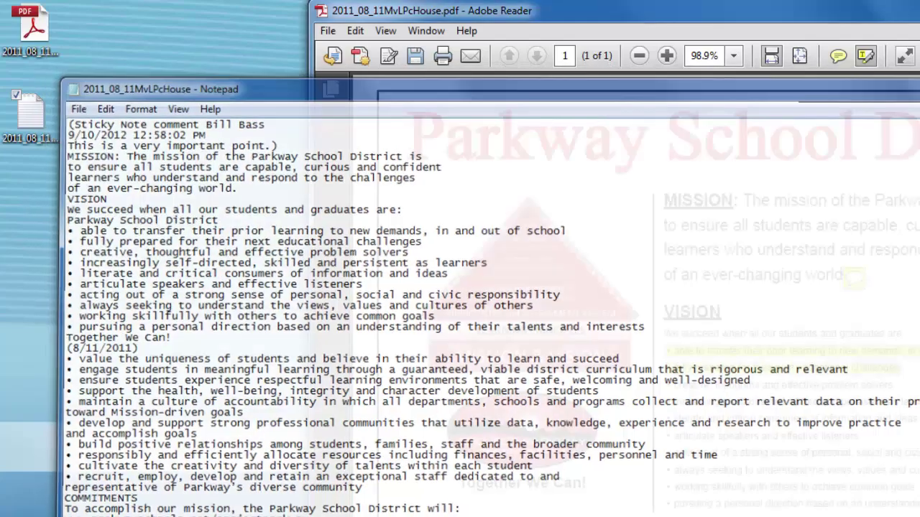
drag(919, 16, 868, 13)
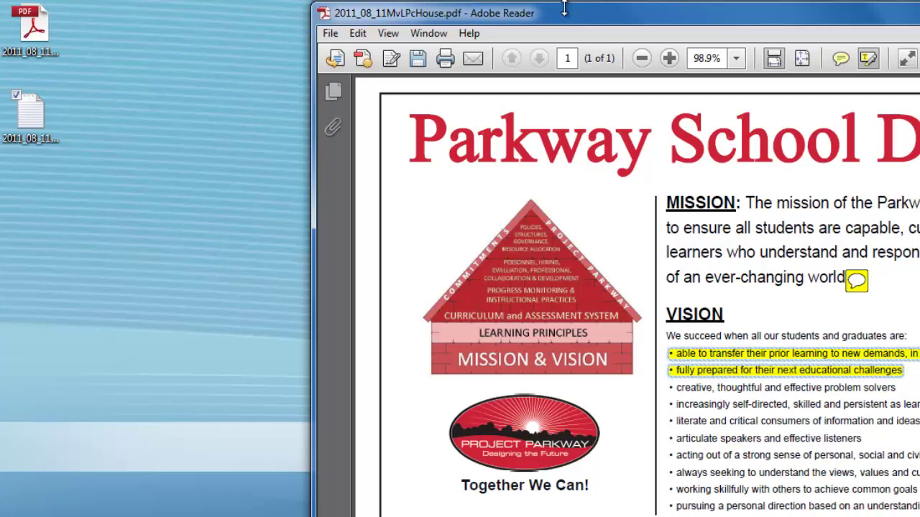
Activate Read Out Loud from the View menu
click(388, 34)
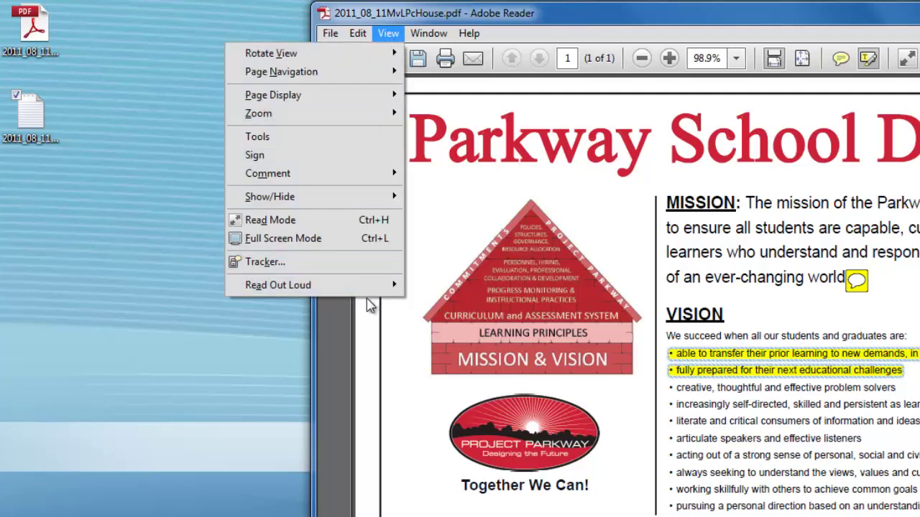
mouse_move(352, 291)
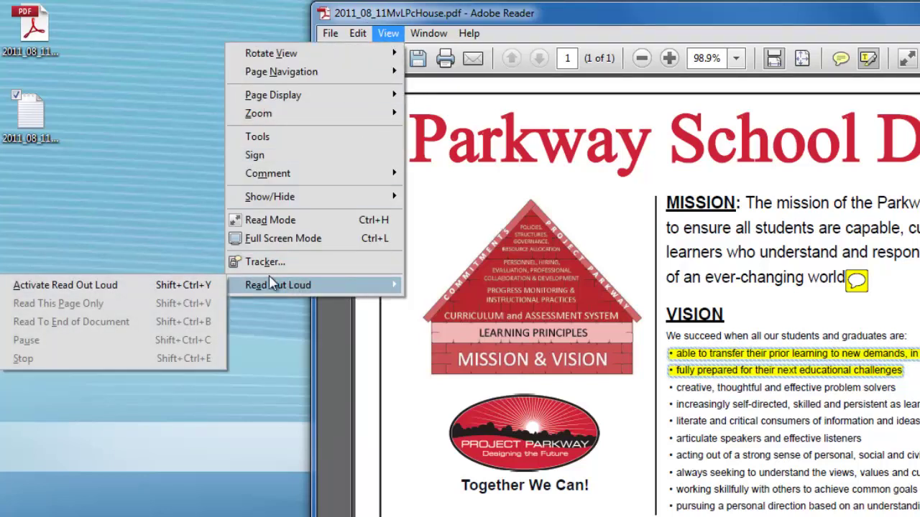
mouse_move(230, 287)
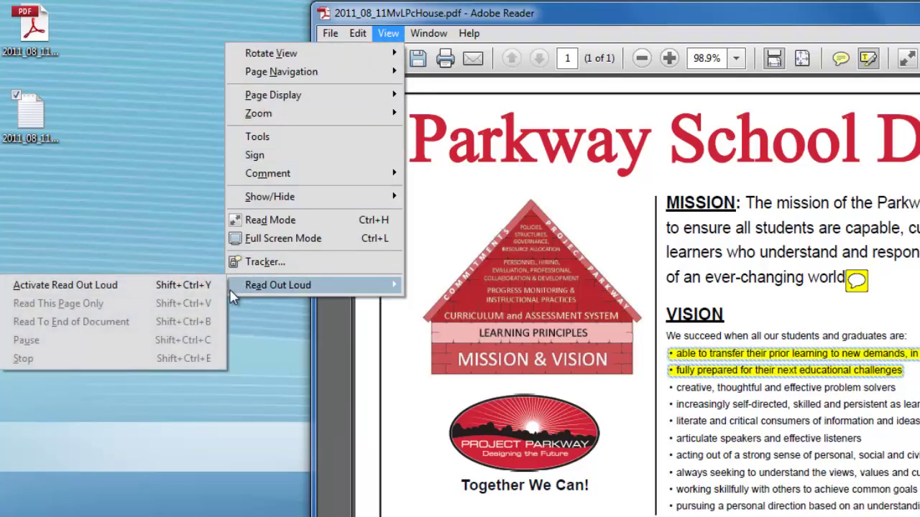
click(171, 289)
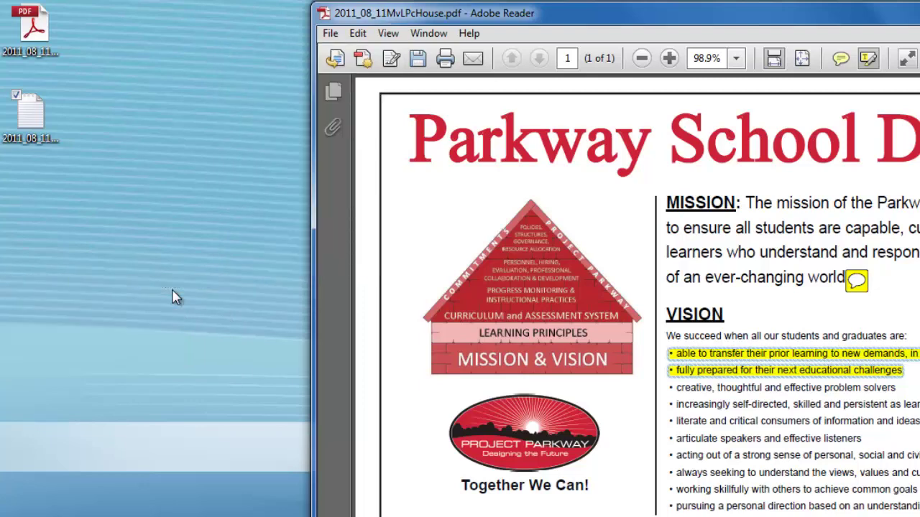
Recheck the Read Out Loud submenu to confirm it is active, then dismiss the menu
click(388, 33)
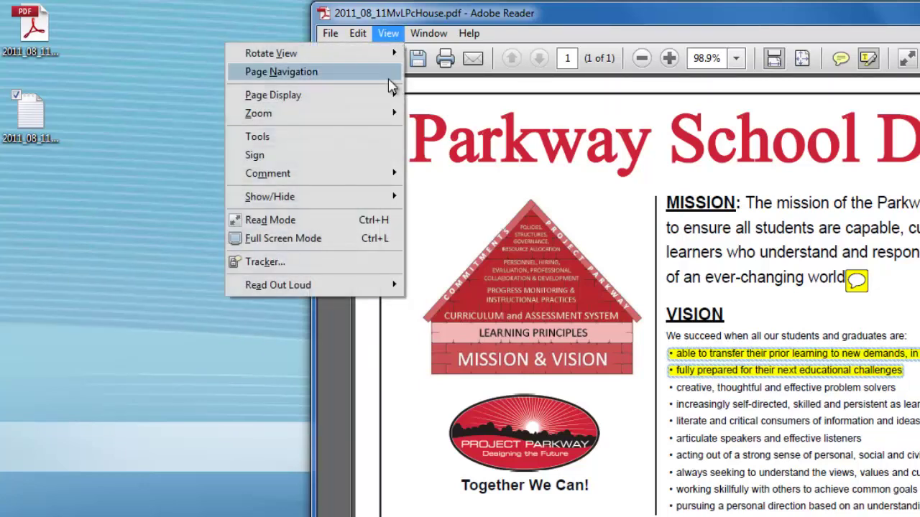
mouse_move(352, 291)
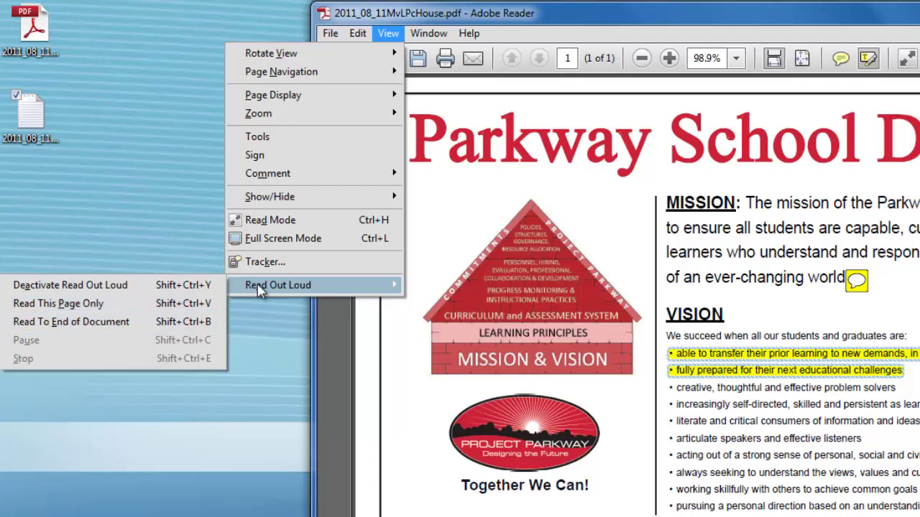
click(822, 25)
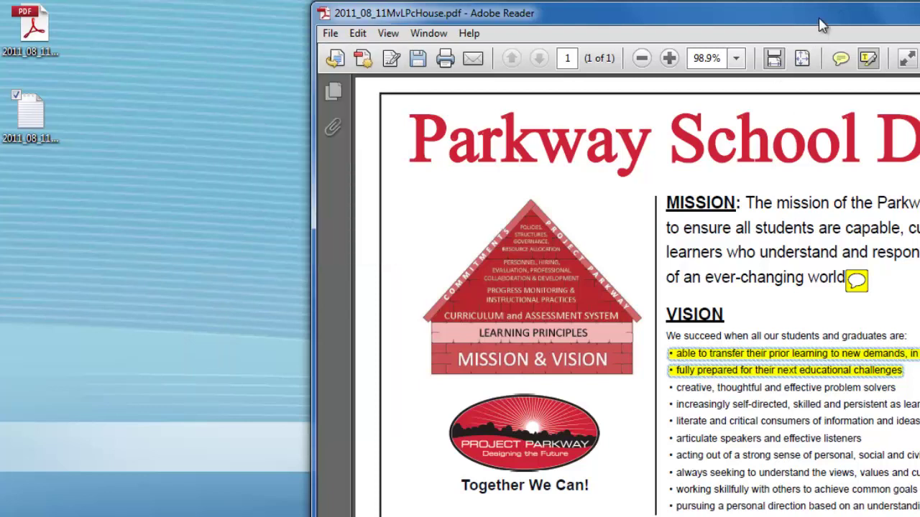